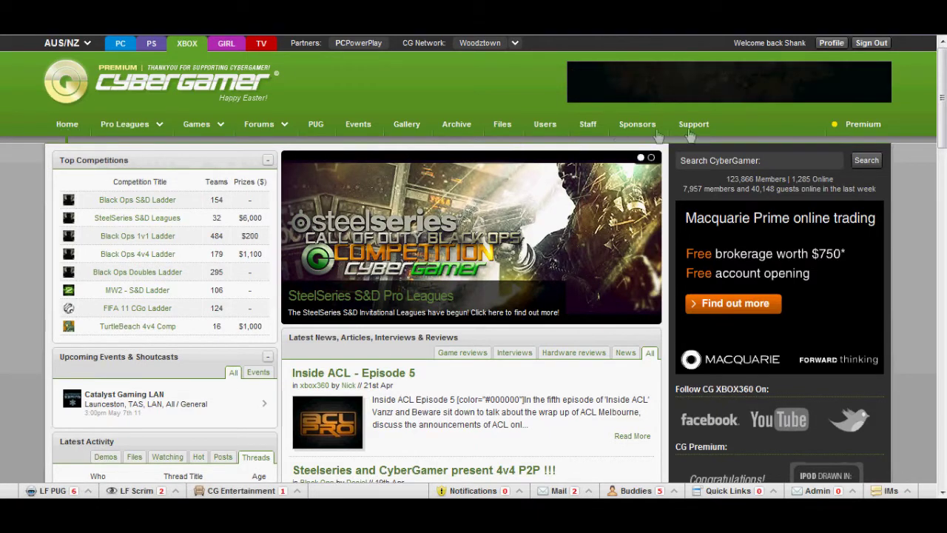
# Open CyberGamer's PUG listings covering PC, PS3 and Xbox 360 titles.
pyautogui.moveTo(137, 136)
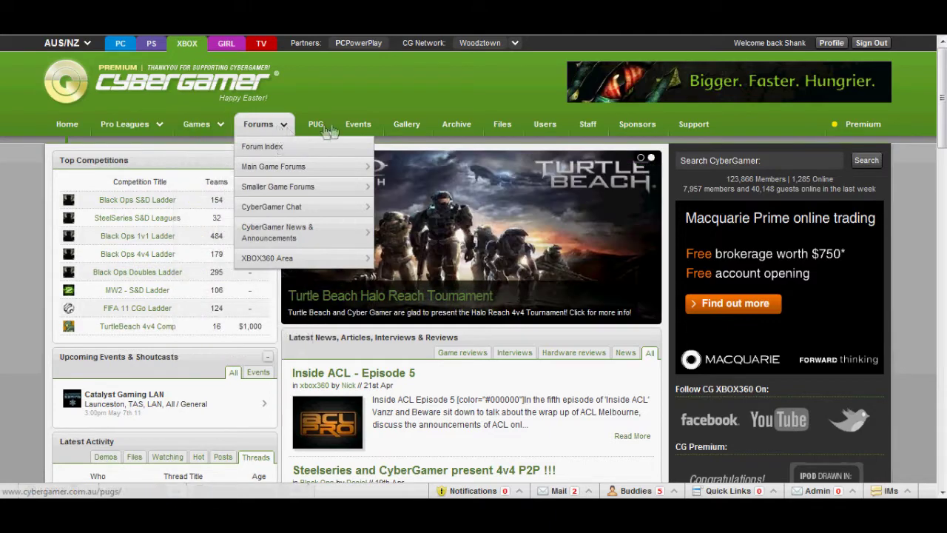
pyautogui.click(317, 130)
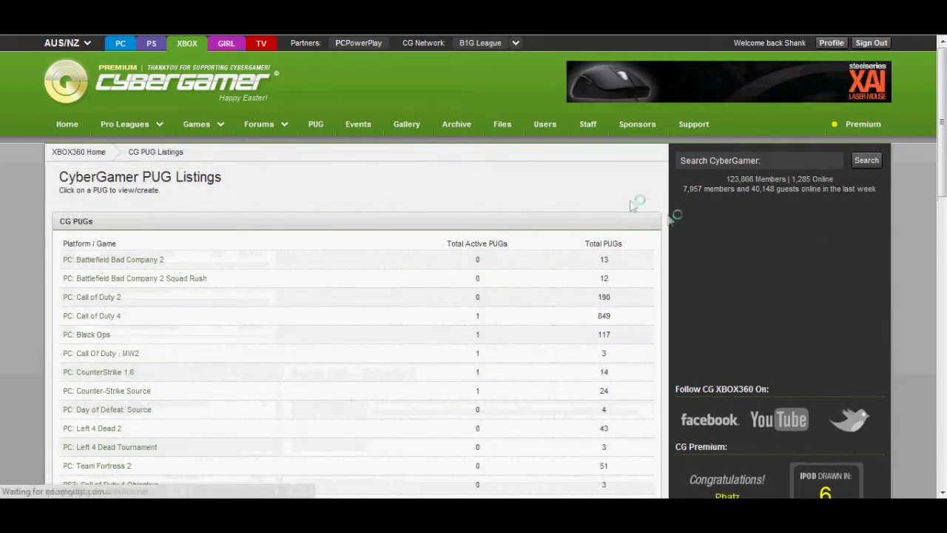
pyautogui.scroll(-2, 651, 214)
pyautogui.moveTo(63, 186); pyautogui.dragTo(119, 452)
pyautogui.click(42, 355)
# Scroll to the Xbox 360 entries and open XBOX360: Black Ops.
pyautogui.scroll(-4, 11, 219)
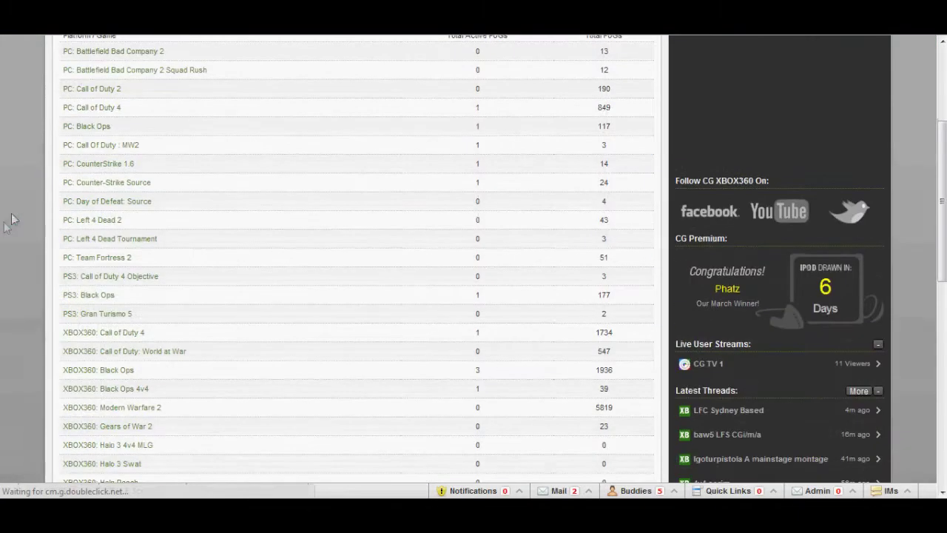
pyautogui.scroll(2, 78, 111)
pyautogui.scroll(-2, 74, 193)
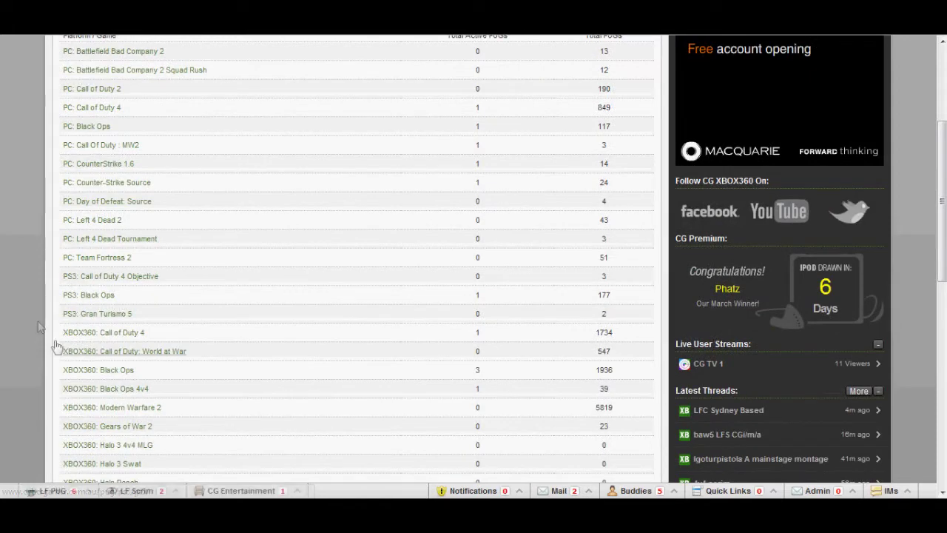
pyautogui.scroll(-4, 70, 355)
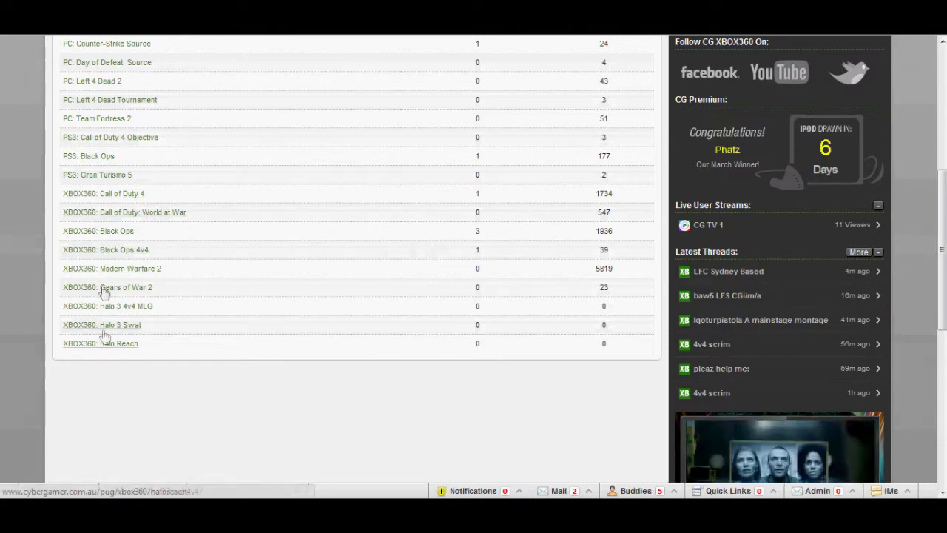
pyautogui.scroll(2, 88, 234)
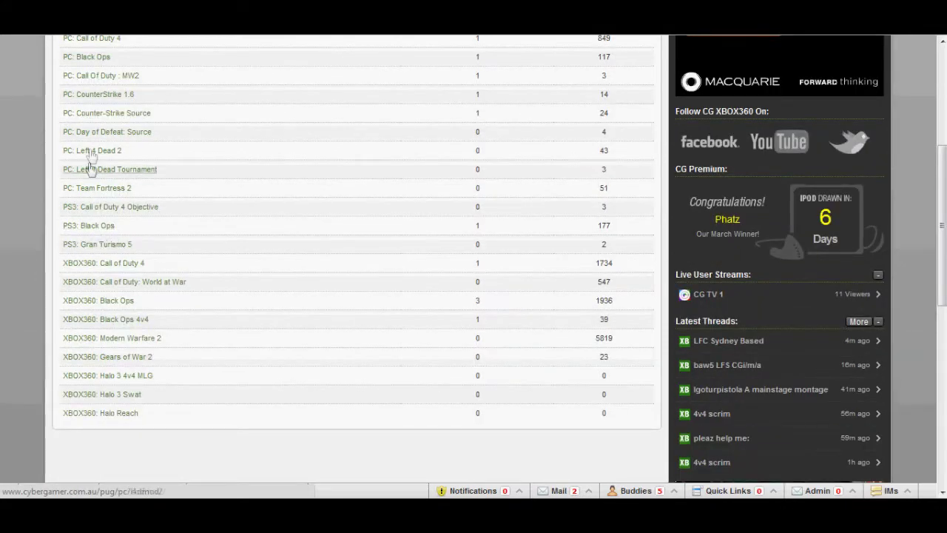
pyautogui.scroll(-2, 100, 167)
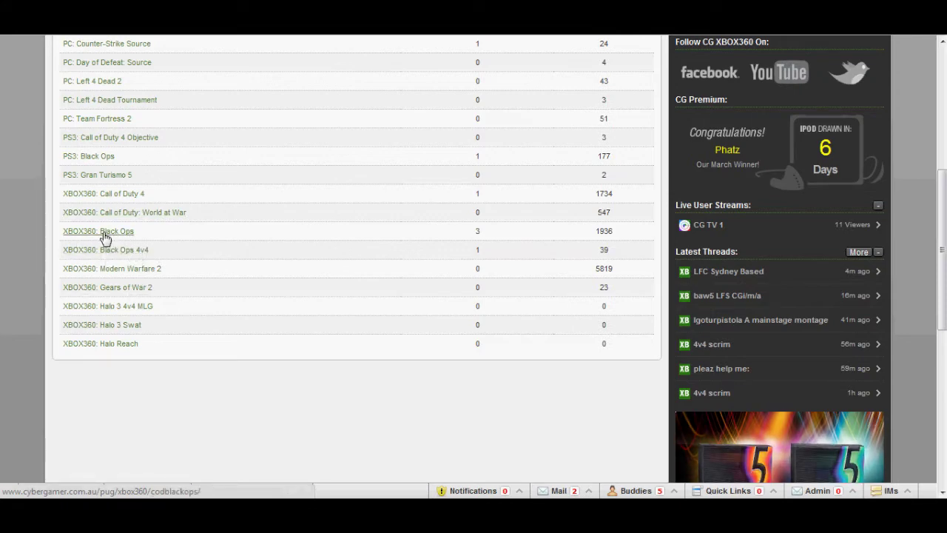
pyautogui.click(105, 235)
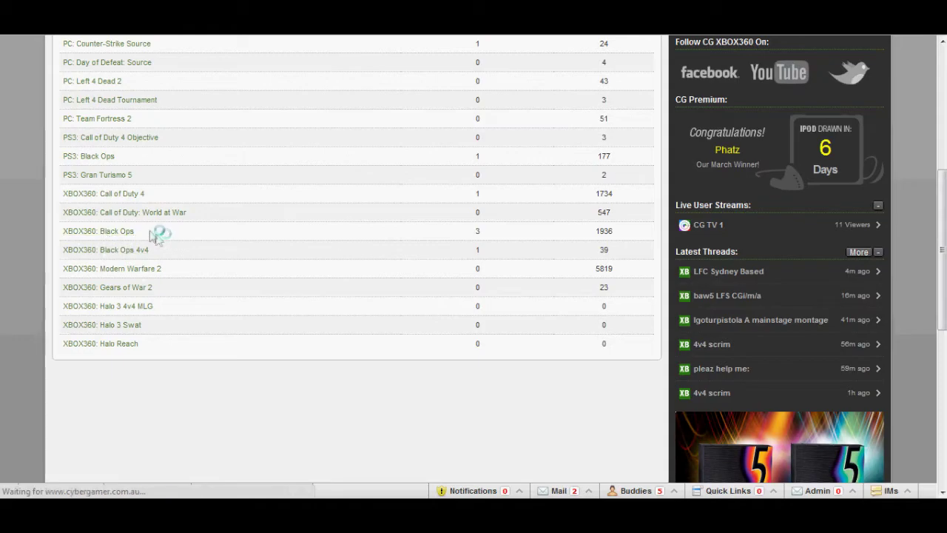
# Scroll down to read the recent Black Ops lobby chat messages.
pyautogui.scroll(-8, 578, 191)
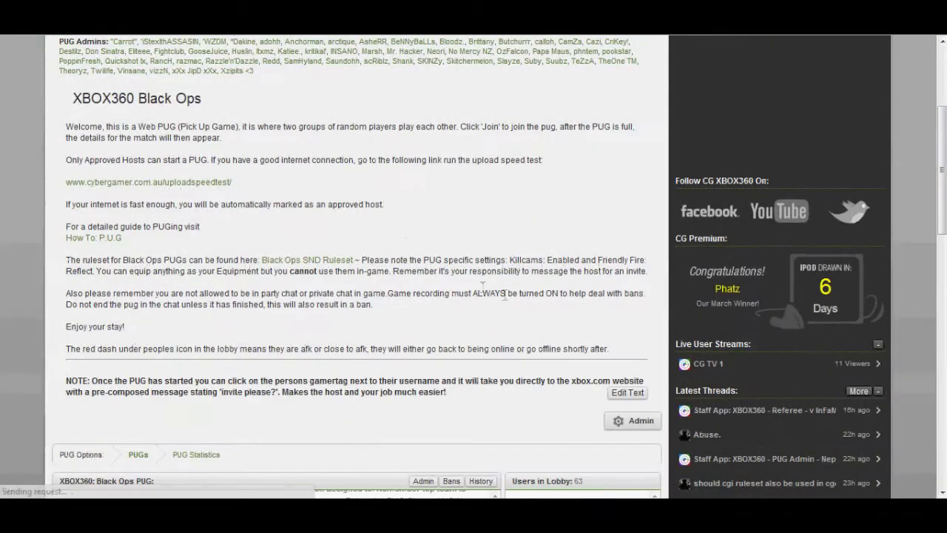
pyautogui.scroll(-4, 578, 190)
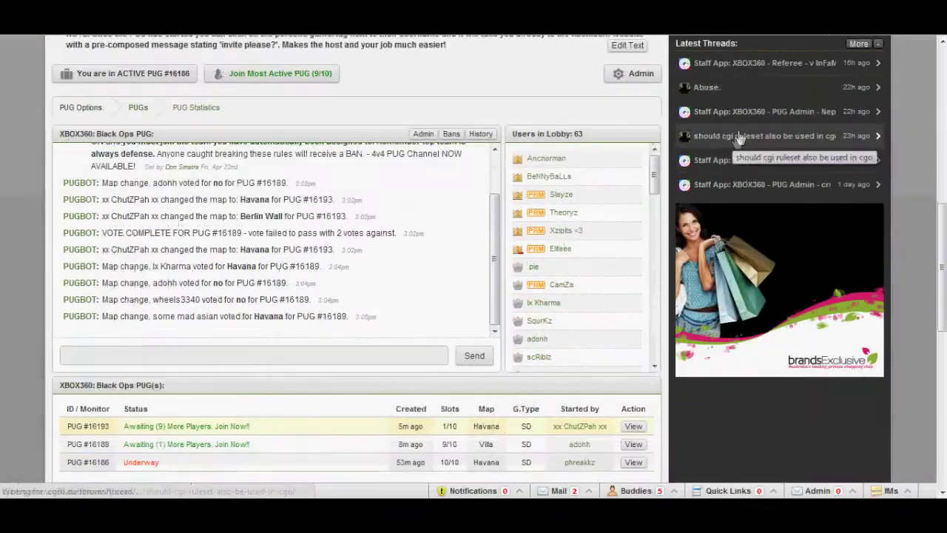
pyautogui.moveTo(63, 155); pyautogui.dragTo(330, 319)
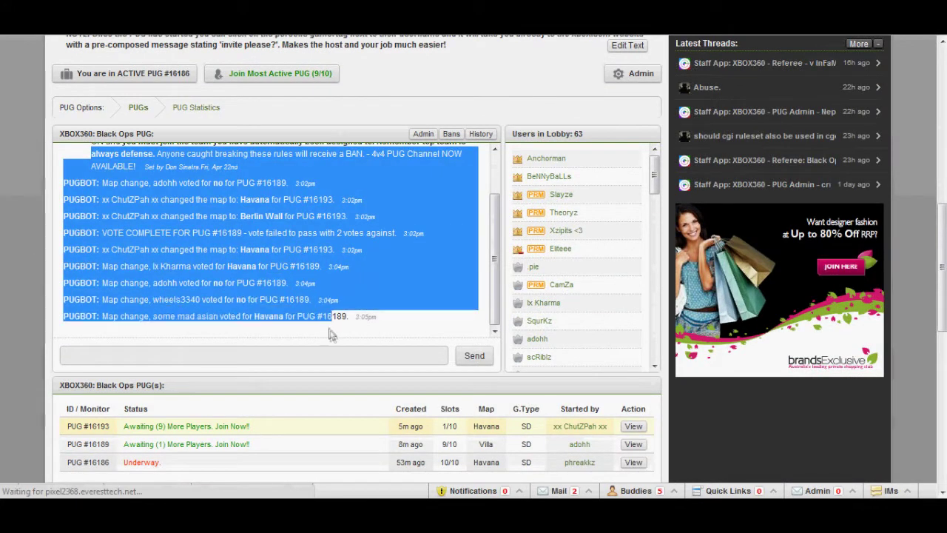
pyautogui.click(20, 206)
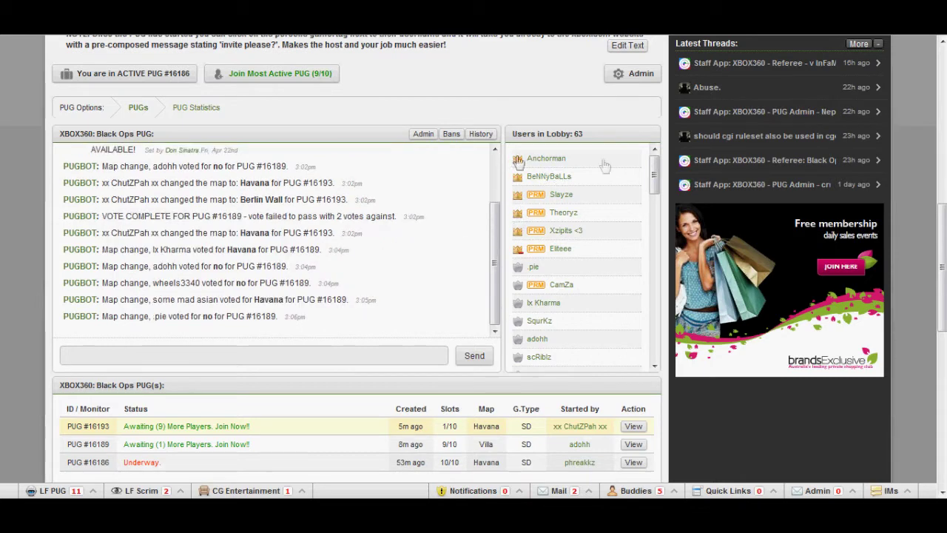
pyautogui.moveTo(654, 168); pyautogui.dragTo(645, 196)
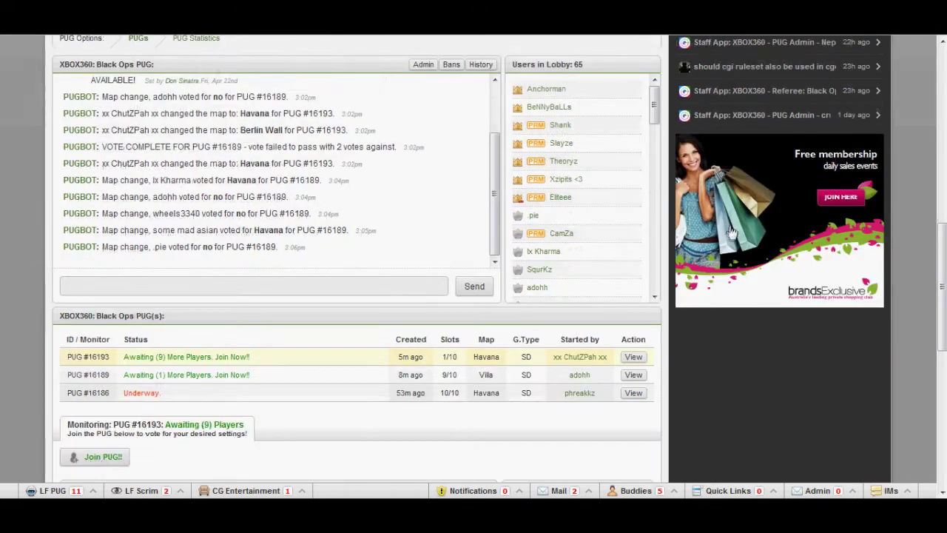
# Review the open PUGs table, including PUG #16193 on Havana SD with 1/10 slots.
pyautogui.scroll(-4, 732, 233)
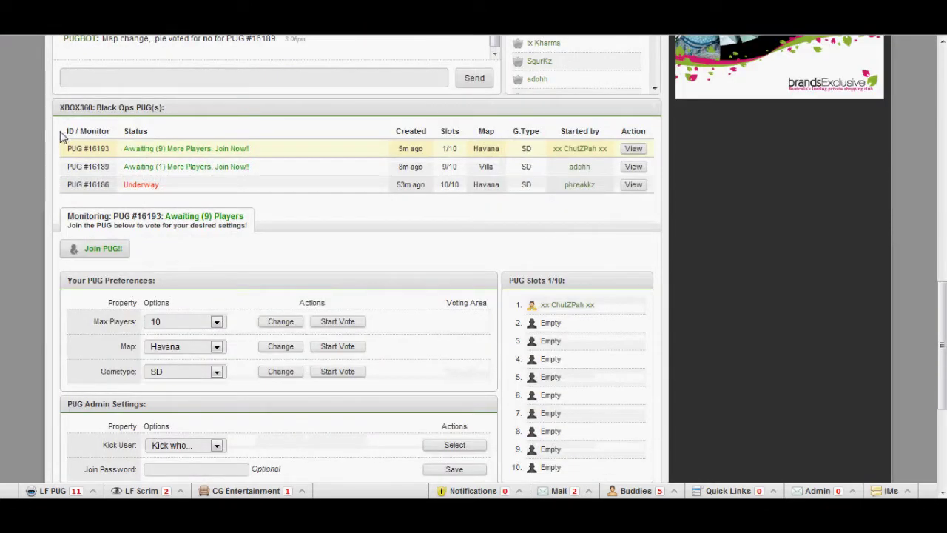
pyautogui.moveTo(62, 137); pyautogui.dragTo(273, 188)
pyautogui.click(92, 168)
pyautogui.moveTo(62, 134); pyautogui.dragTo(63, 205)
pyautogui.click(181, 194)
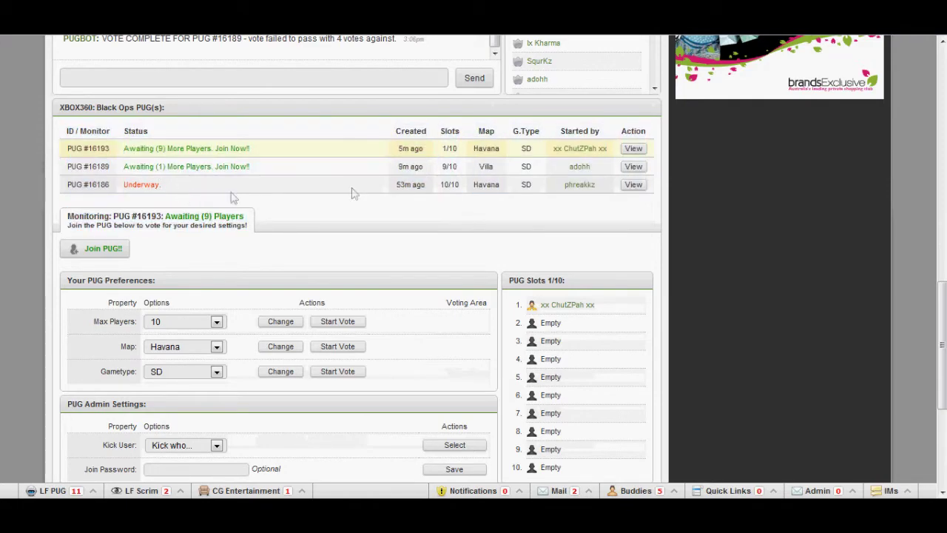
# View the underway PUG #16186, then PUG #16189, which needs one more player.
pyautogui.click(634, 185)
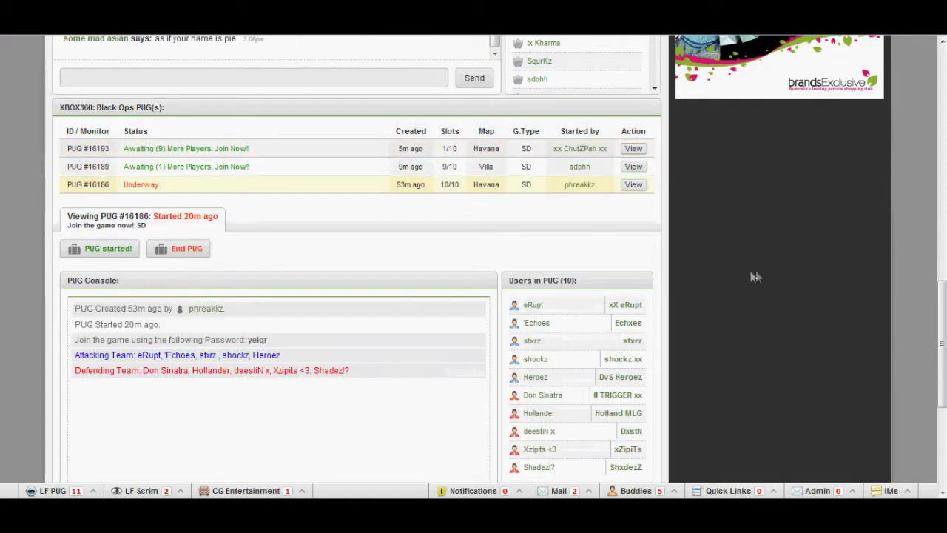
pyautogui.scroll(-3, 611, 239)
pyautogui.scroll(3, 636, 414)
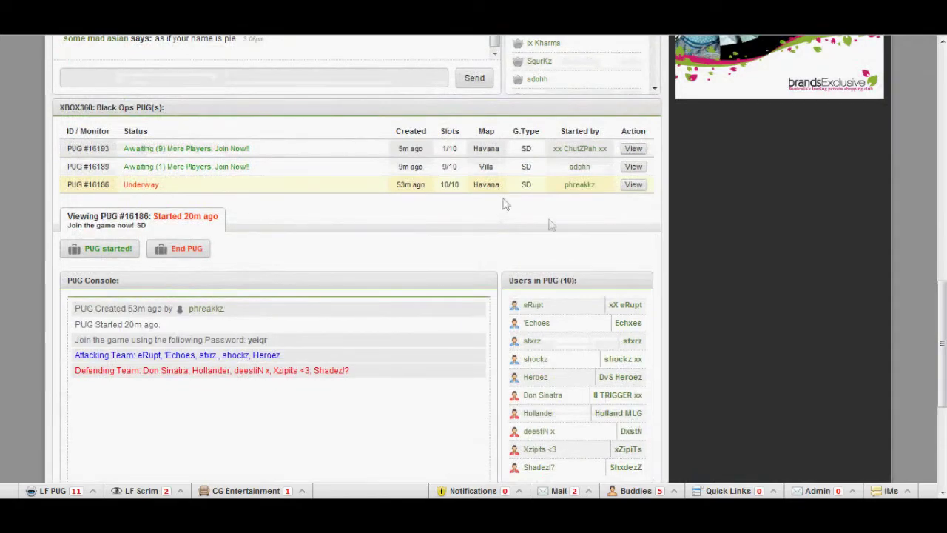
pyautogui.click(635, 167)
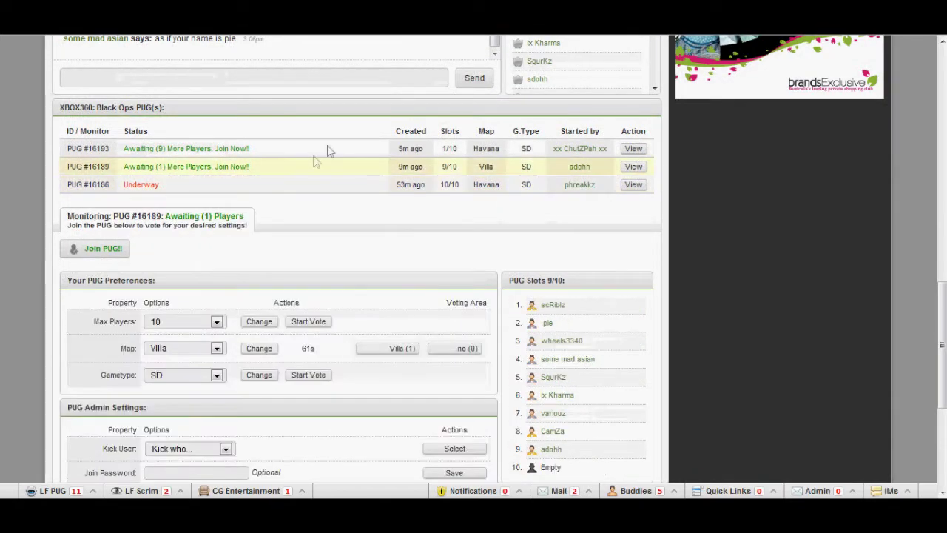
pyautogui.scroll(-3, 517, 266)
pyautogui.scroll(3, 722, 267)
pyautogui.scroll(-2, 722, 268)
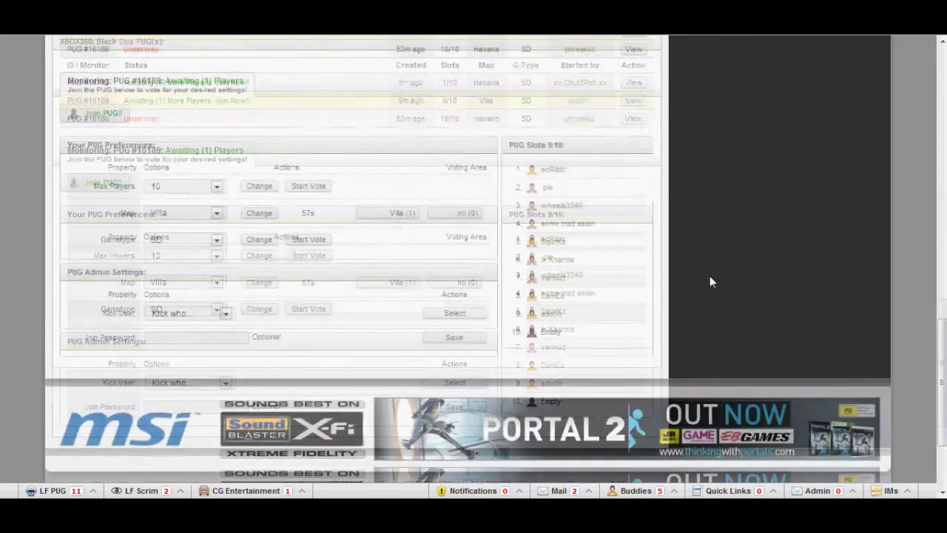
pyautogui.scroll(1, 714, 281)
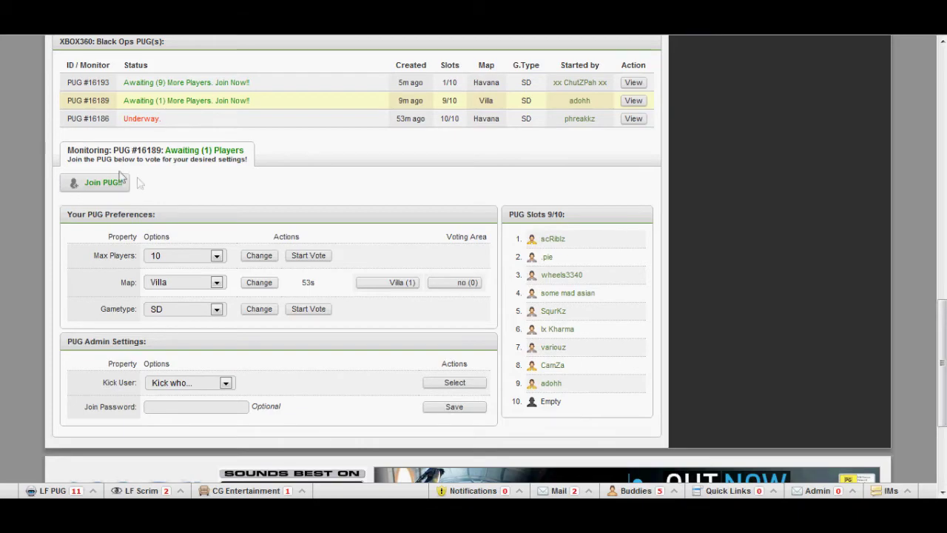
# With PUG #16189 ready, vote against changing the map to Villa.
pyautogui.scroll(6, 140, 184)
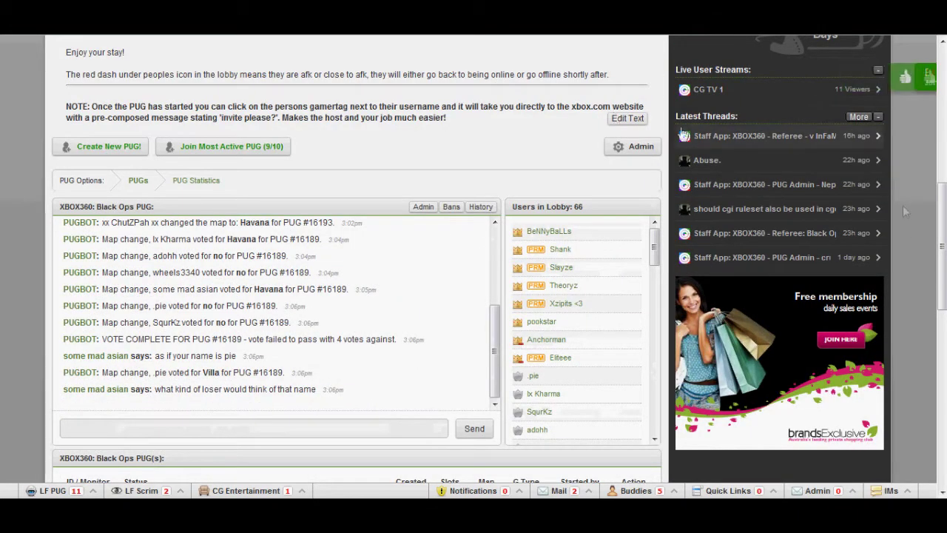
pyautogui.scroll(-4, 811, 224)
pyautogui.scroll(-3, 812, 224)
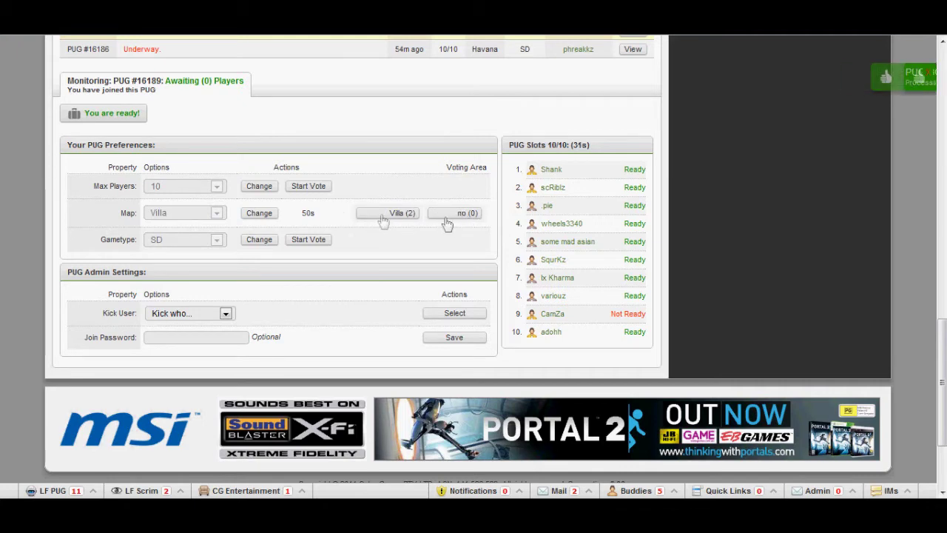
pyautogui.click(445, 217)
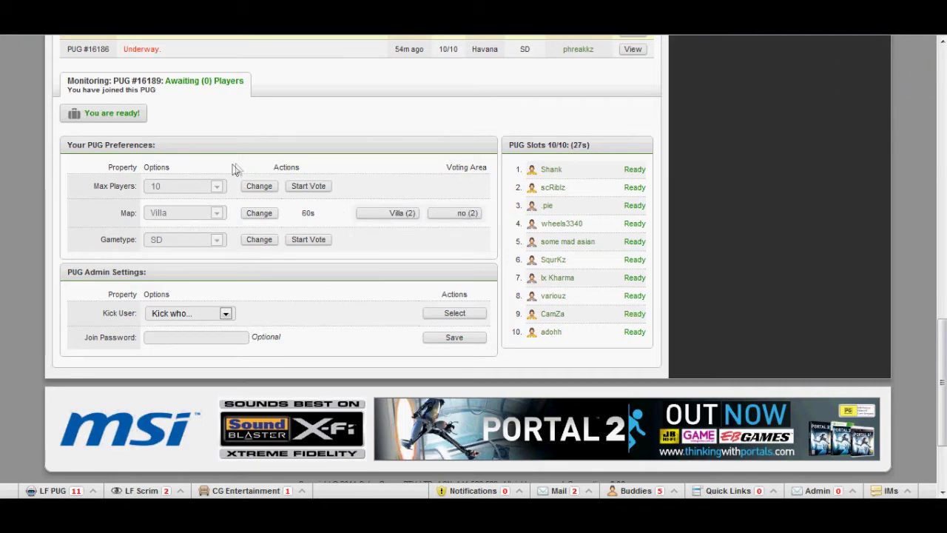
# Watch the lobby chat and PUG list until PUG #16189 starts on Villa SD.
pyautogui.moveTo(231, 180); pyautogui.dragTo(278, 249)
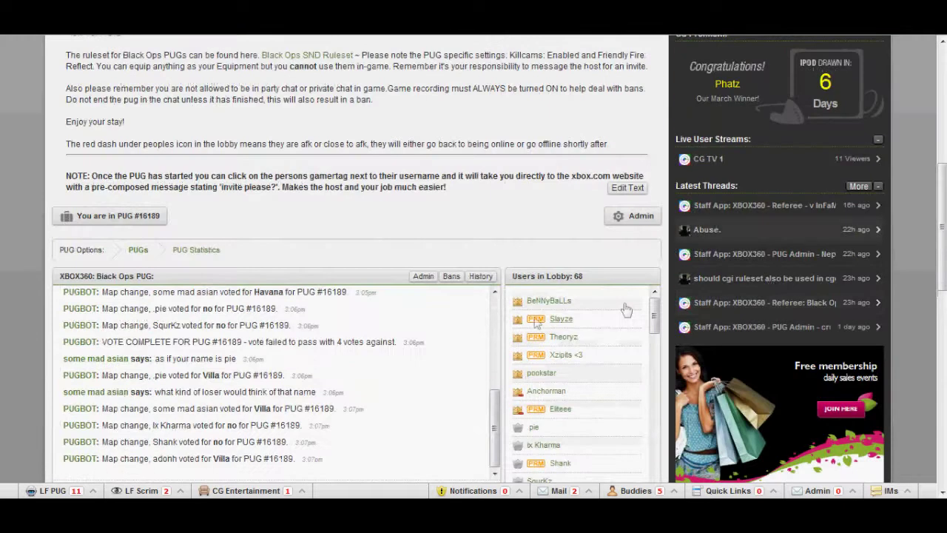
pyautogui.scroll(-3, 928, 241)
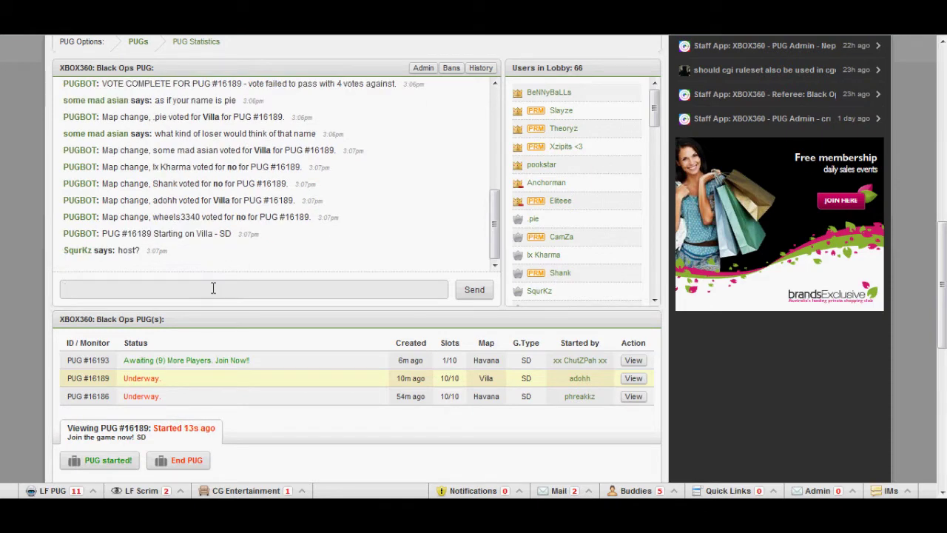
# Post a lobby chat message telling players to message the host's gamertag for an invite.
pyautogui.write('Shank')
pyautogui.press('BackSpace')
pyautogui.press('BackSpace')
pyautogui.press('BackSpace')
pyautogui.press('BackSpace')
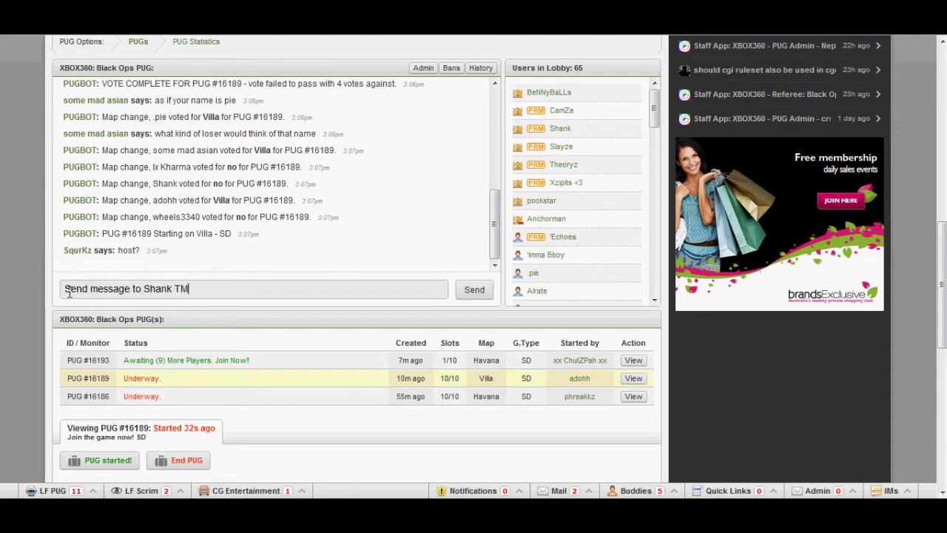
pyautogui.press('Return')
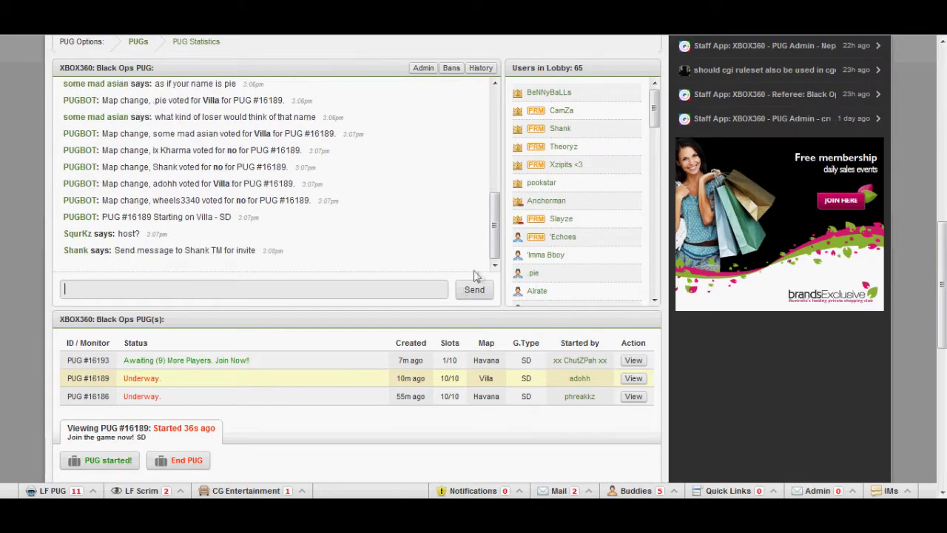
pyautogui.scroll(-6, 766, 267)
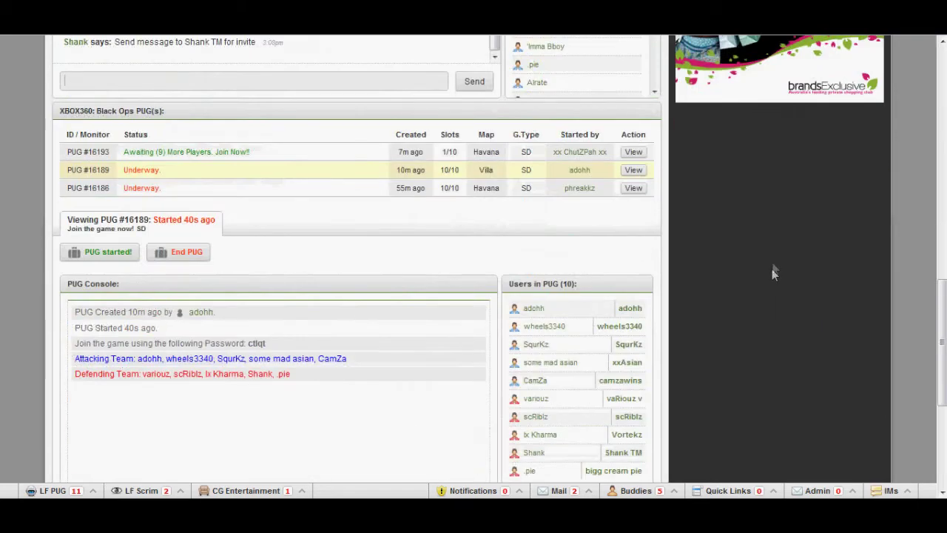
pyautogui.scroll(7, 766, 269)
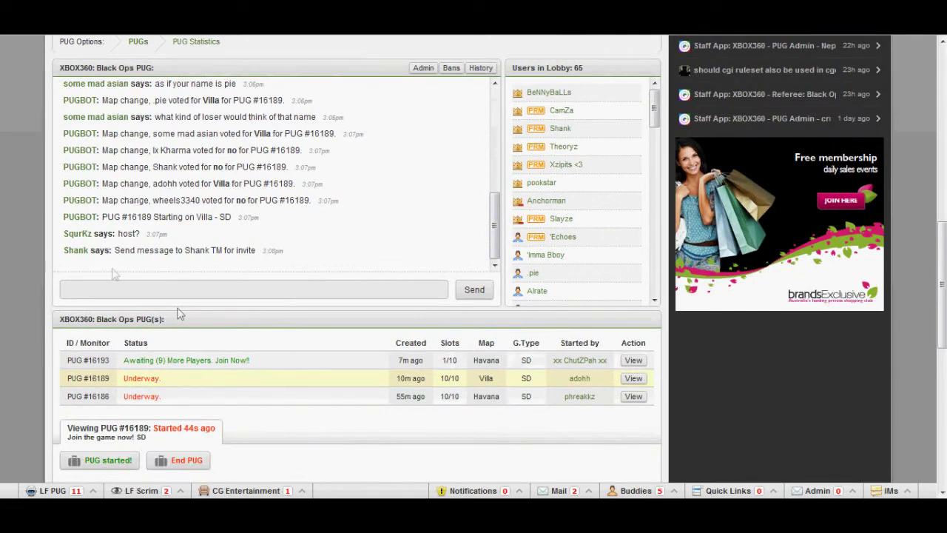
# Check the posted chat line, then open an Xbox.com message to the host's gamertag.
pyautogui.moveTo(162, 250); pyautogui.dragTo(651, 296)
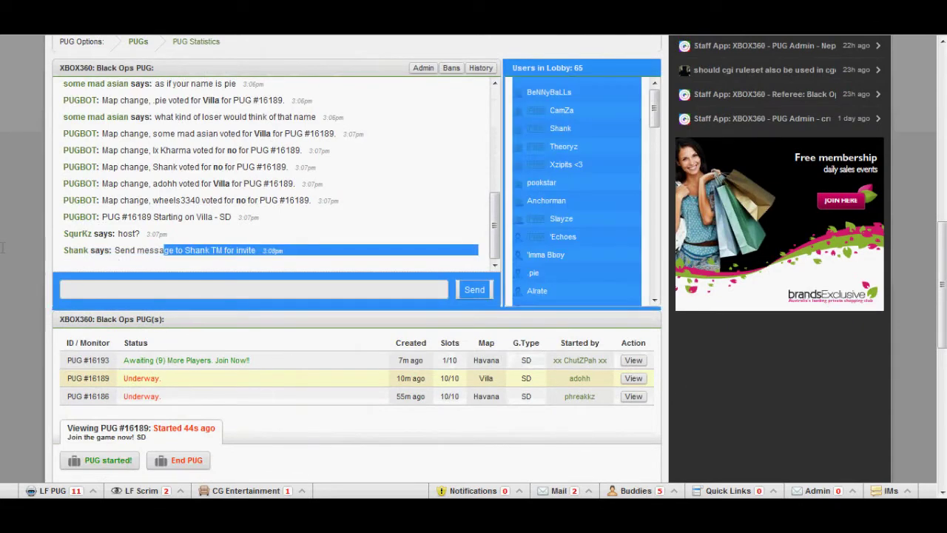
pyautogui.click(221, 271)
pyautogui.scroll(-5, 746, 303)
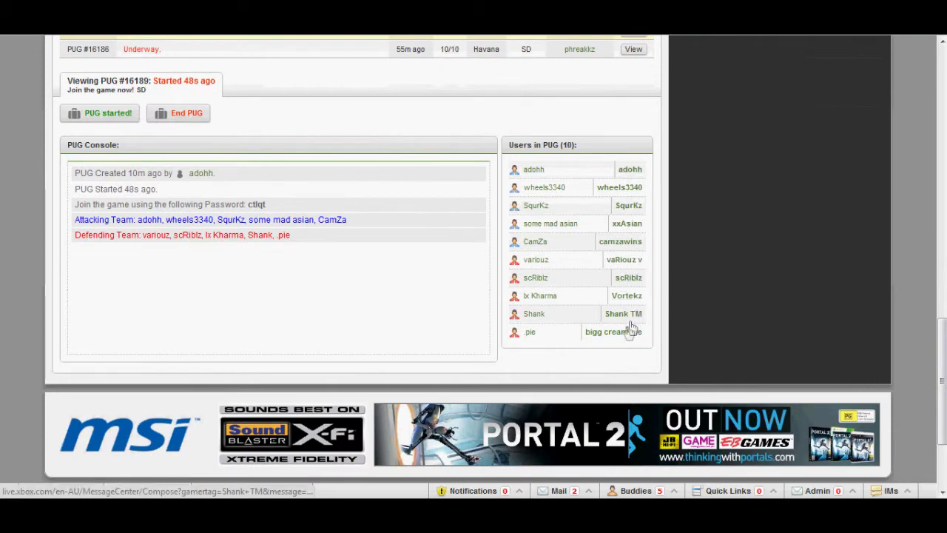
pyautogui.click(625, 320)
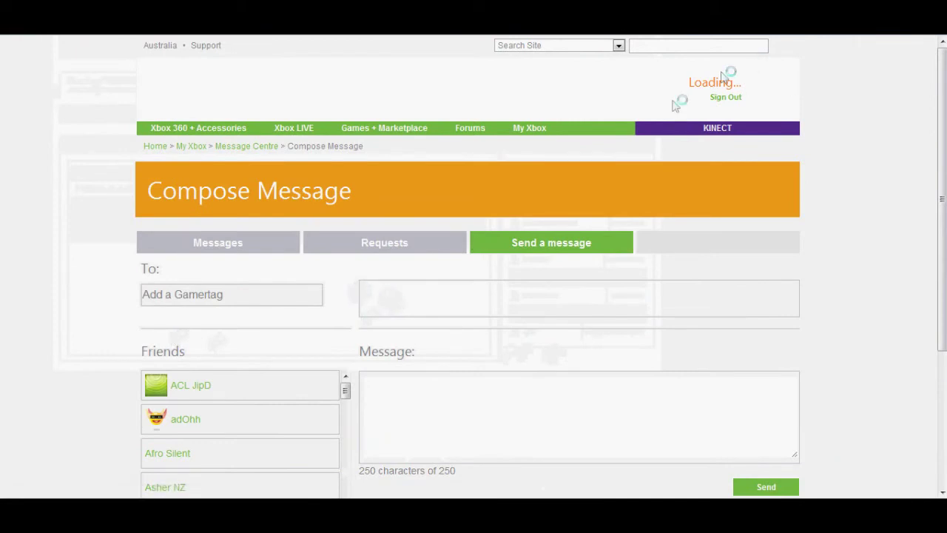
# Send the 'Invite please?' message to the host, then load the CyberGamer profile in a new tab.
pyautogui.scroll(-1, 712, 194)
pyautogui.tripleClick(503, 323)
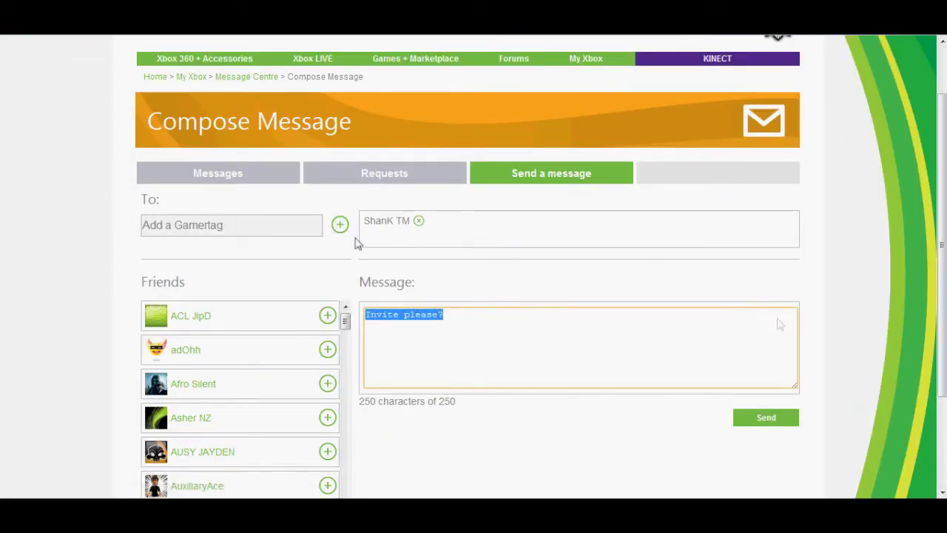
pyautogui.click(766, 418)
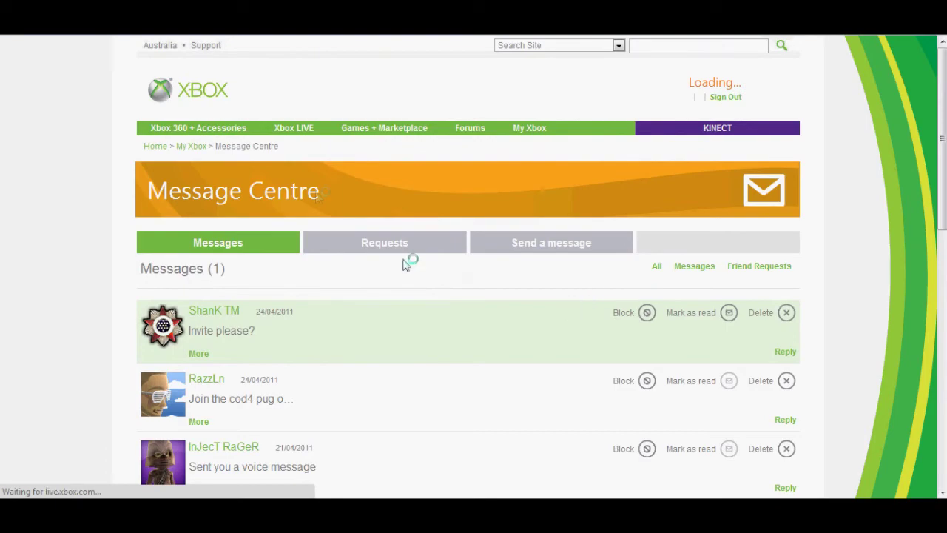
pyautogui.hotkey('ctrl', 't')
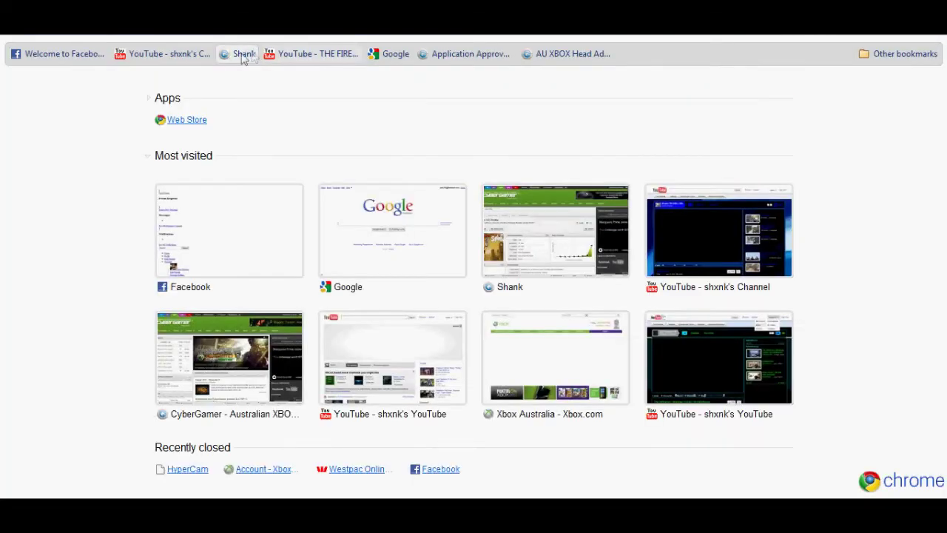
pyautogui.click(243, 56)
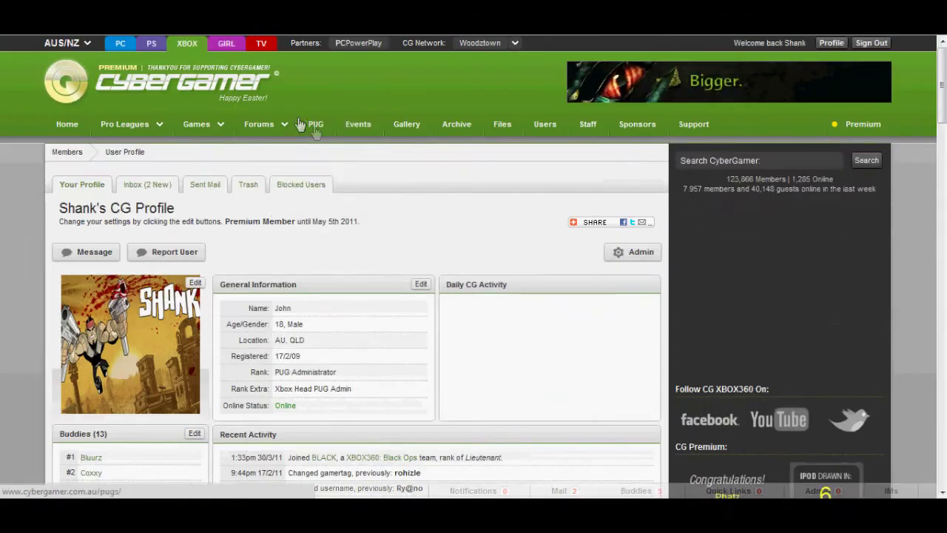
# Go back to the PUG listings and scroll to the Black Ops PUGs.
pyautogui.click(312, 126)
pyautogui.scroll(-4, 362, 406)
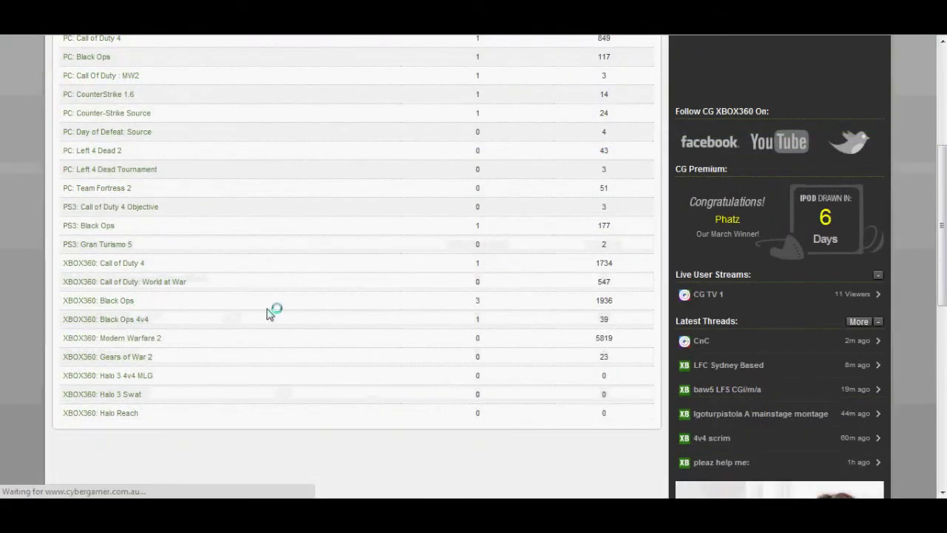
pyautogui.scroll(-8, 818, 296)
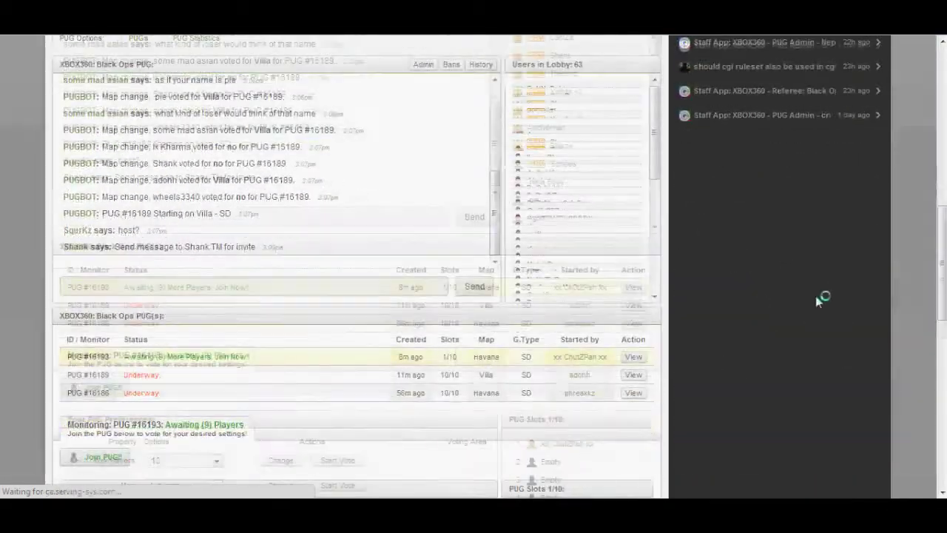
pyautogui.scroll(-3, 817, 298)
pyautogui.scroll(2, 822, 311)
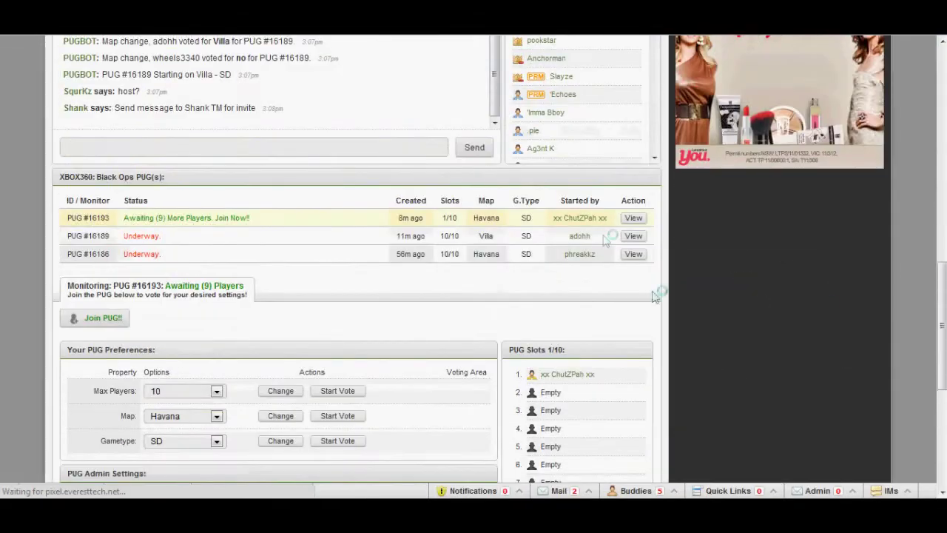
# Show PUG #16189's details and bring up its End PUG confirmation.
pyautogui.click(632, 237)
pyautogui.scroll(2, 731, 255)
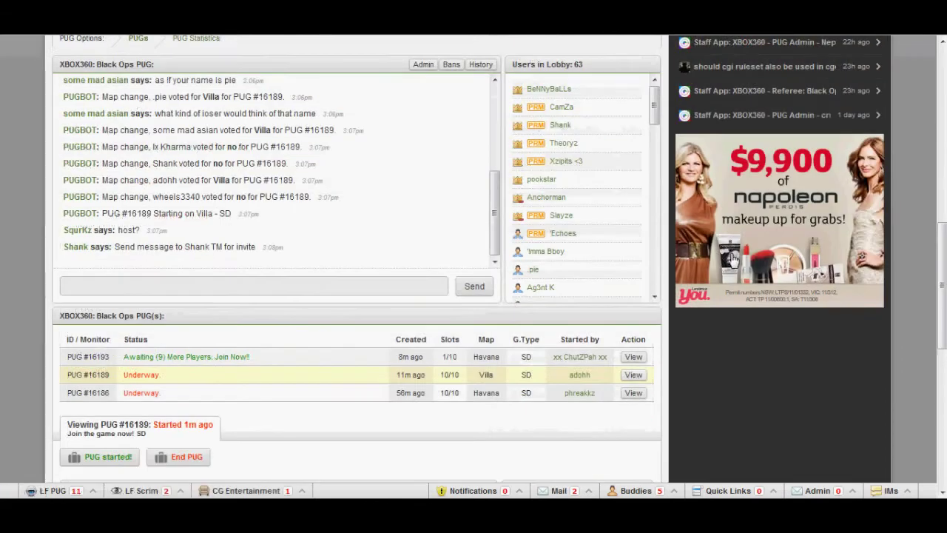
pyautogui.scroll(-5, 759, 269)
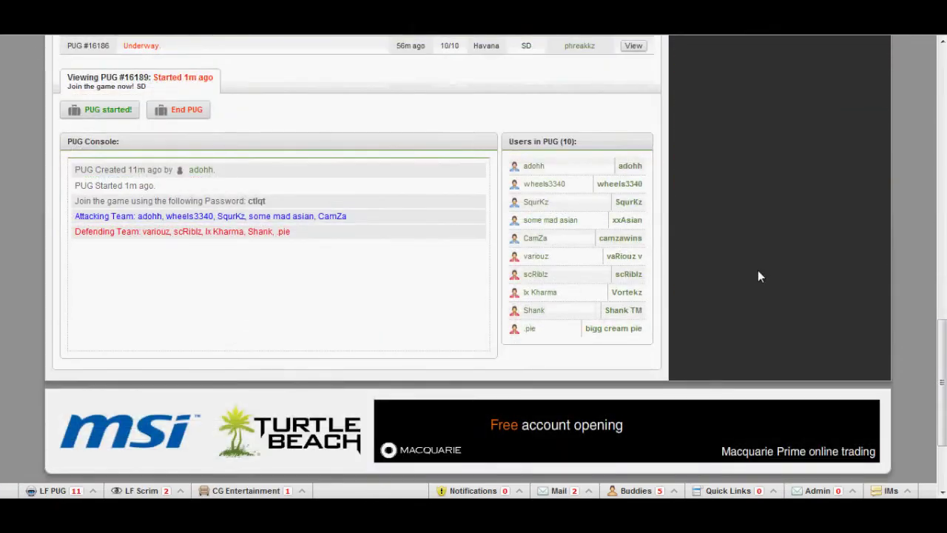
pyautogui.scroll(-2, 751, 267)
pyautogui.scroll(5, 751, 266)
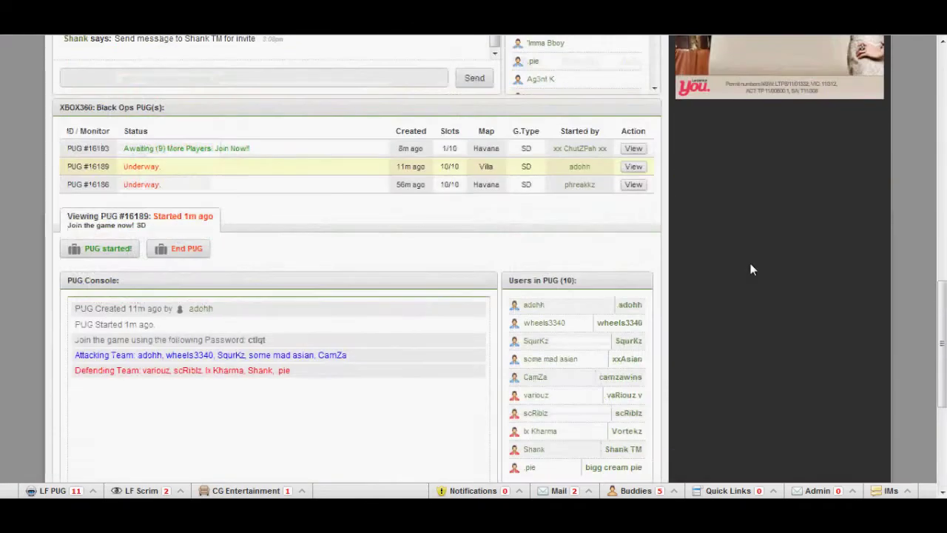
pyautogui.scroll(1, 747, 265)
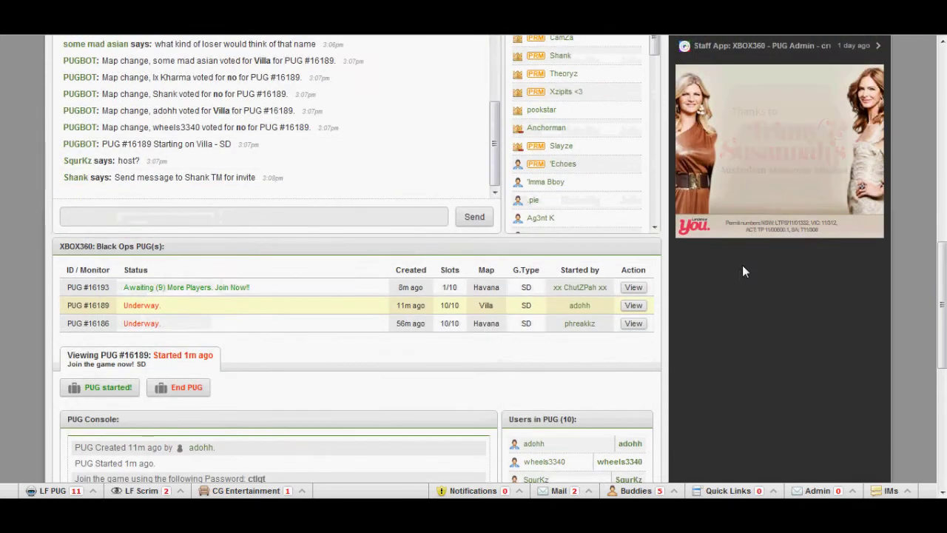
pyautogui.click(165, 390)
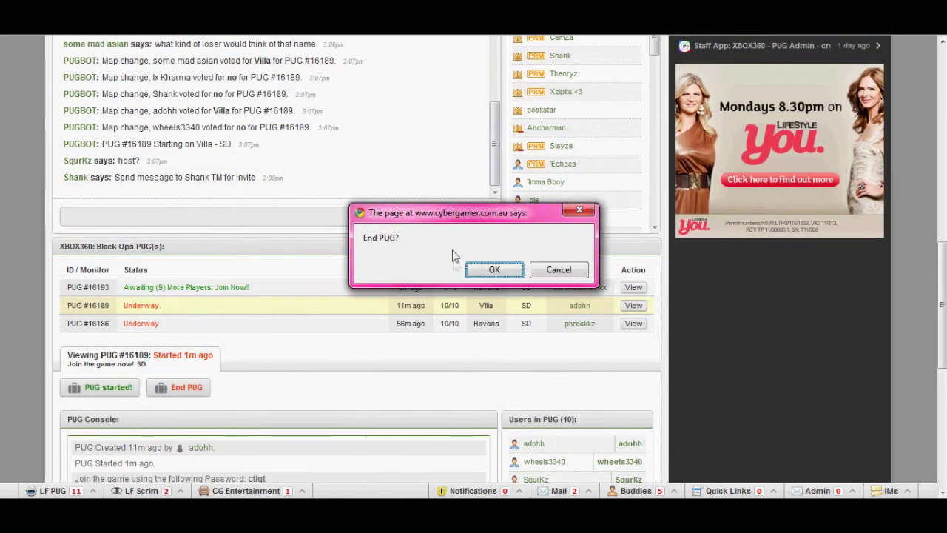
# Cancel the End PUG confirmation so PUG #16189 stays underway.
pyautogui.click(581, 271)
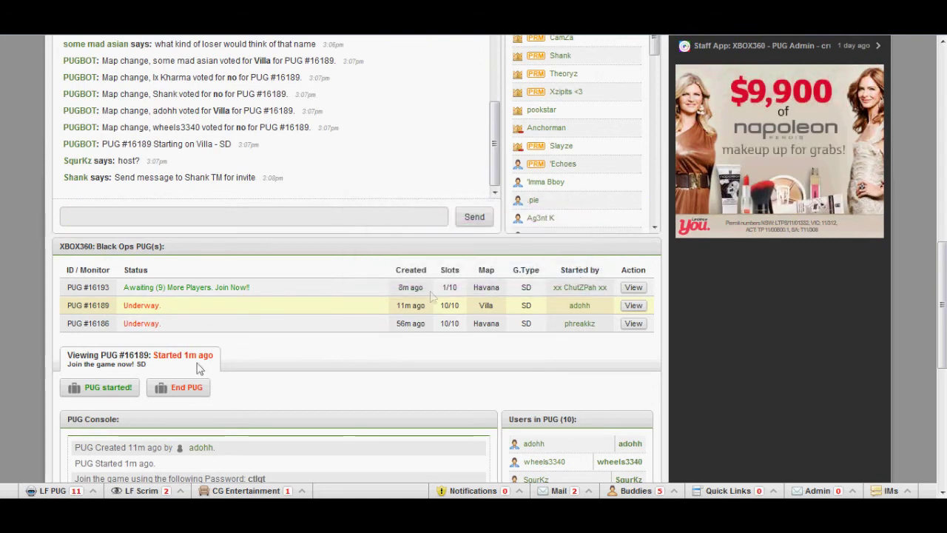
pyautogui.scroll(3, 474, 347)
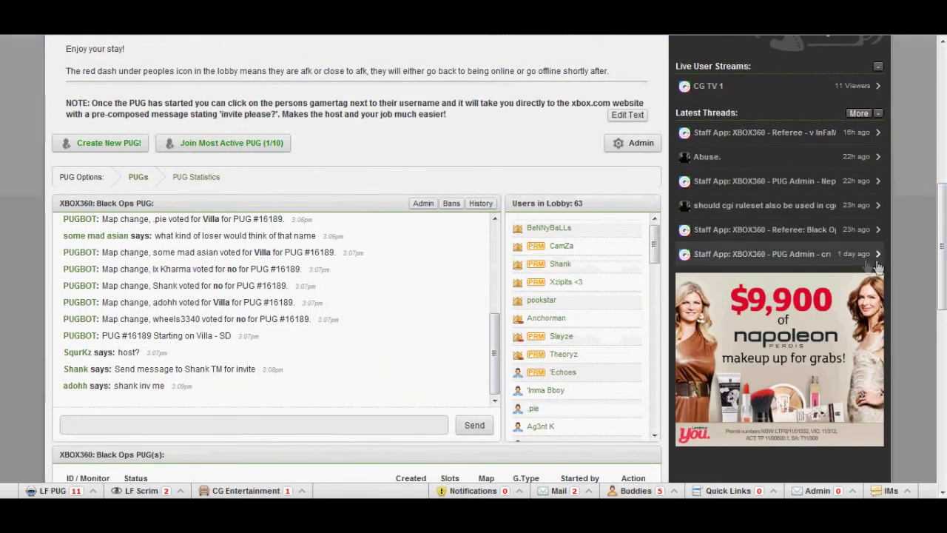
pyautogui.scroll(-1, 878, 266)
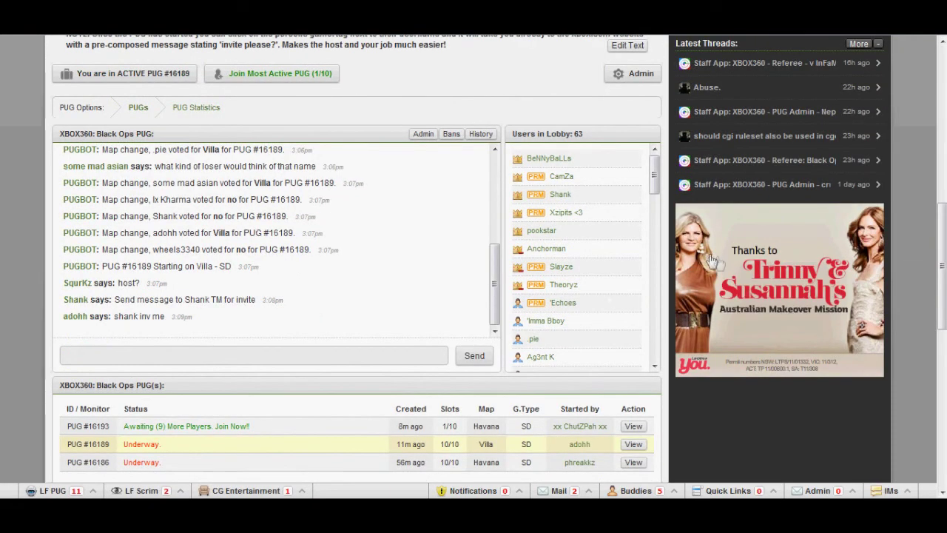